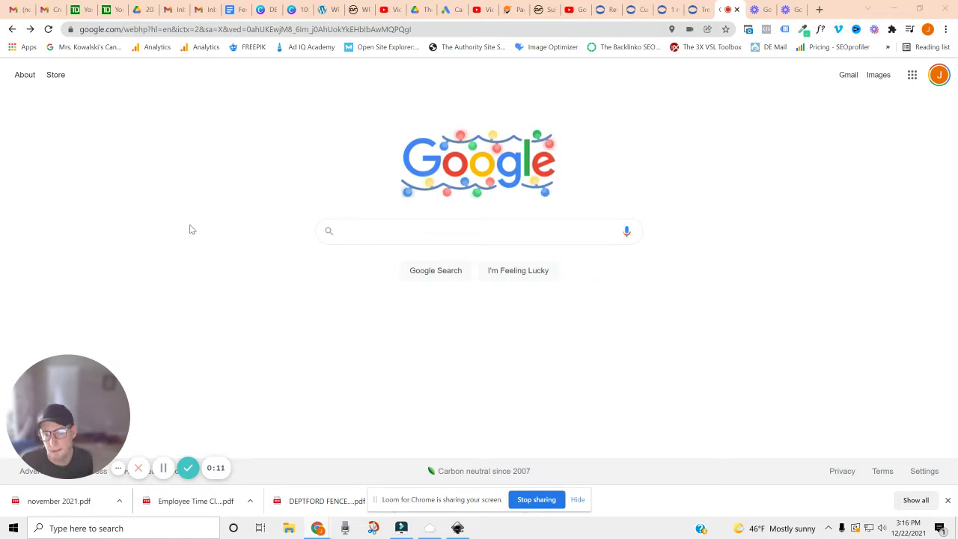
- Search Google for "deptford fence" and open the business profile's hours in the profile editor
left_click(442, 227)
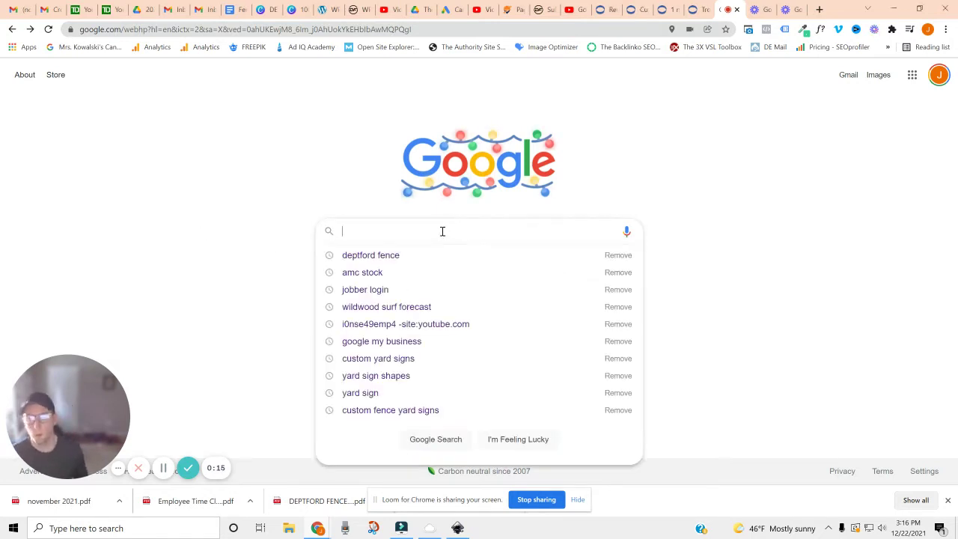
left_click(381, 255)
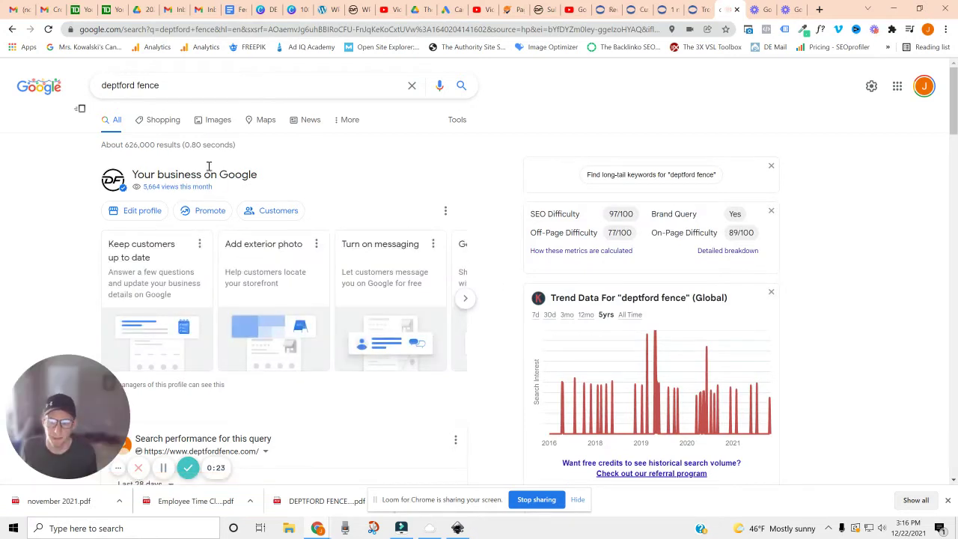
left_click(153, 214)
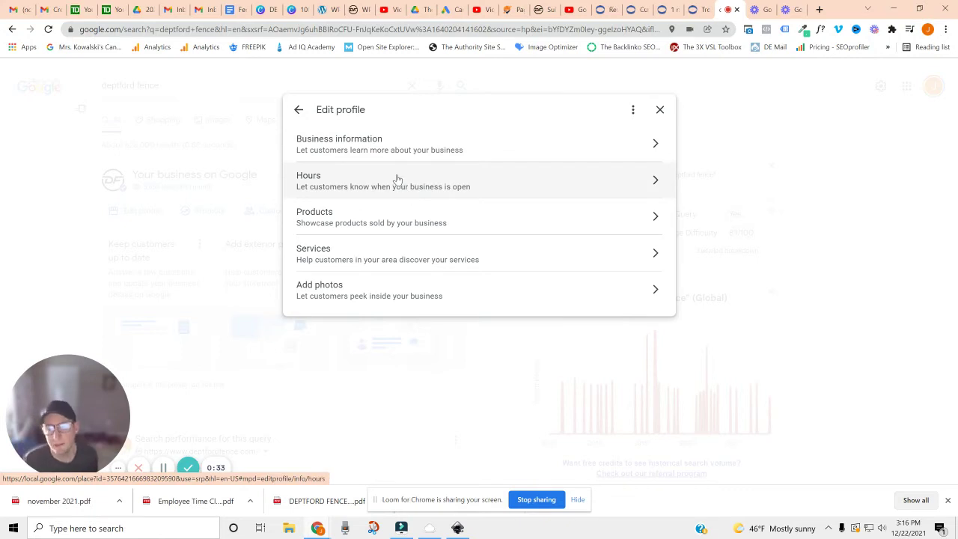
left_click(375, 188)
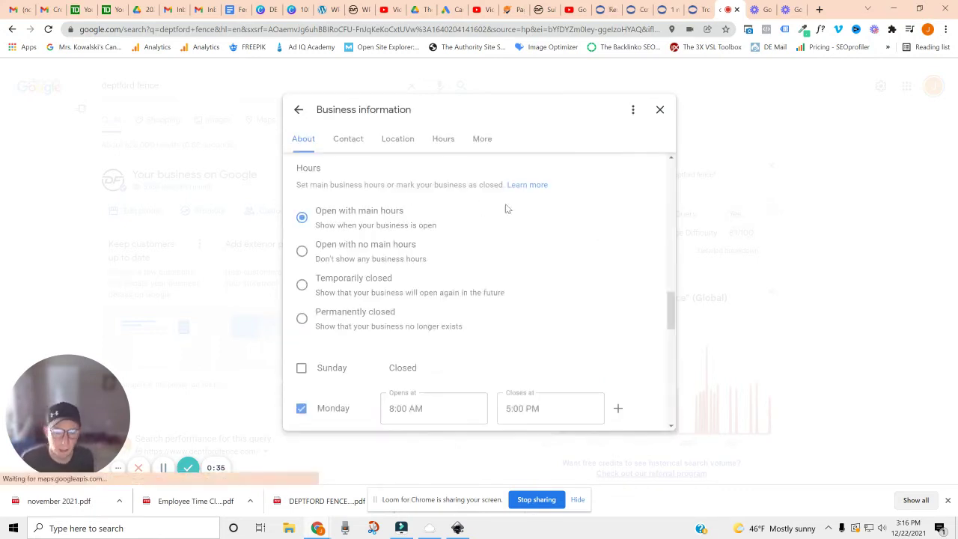
- Look over the weekly main hours and open the holiday hours for editing
scroll(480, 318, "down", 3)
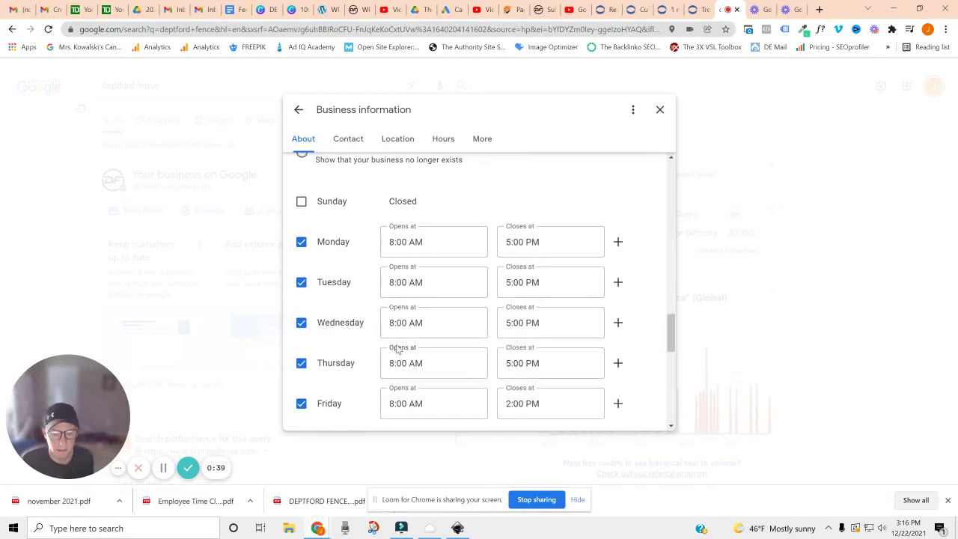
scroll(397, 348, "down", 1)
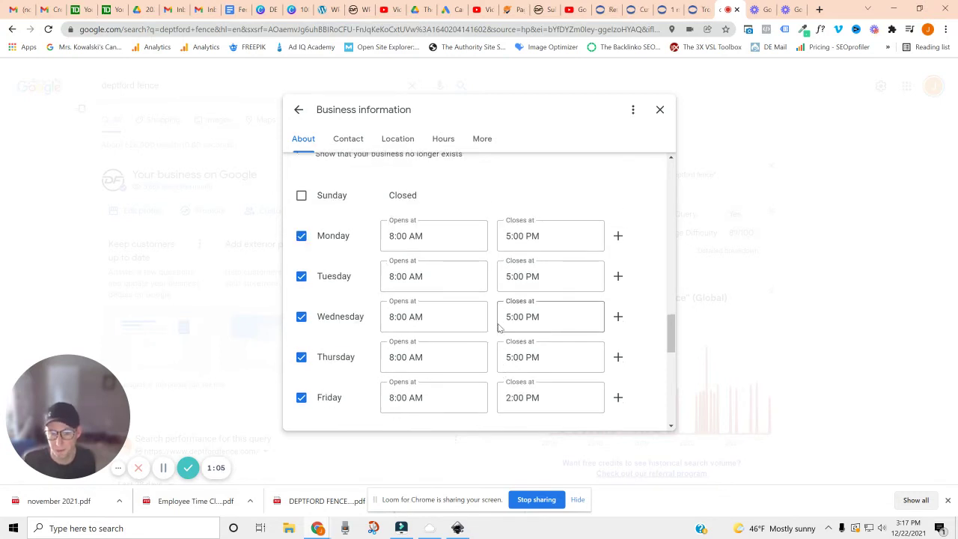
scroll(479, 314, "down", 2)
scroll(474, 309, "down", 5)
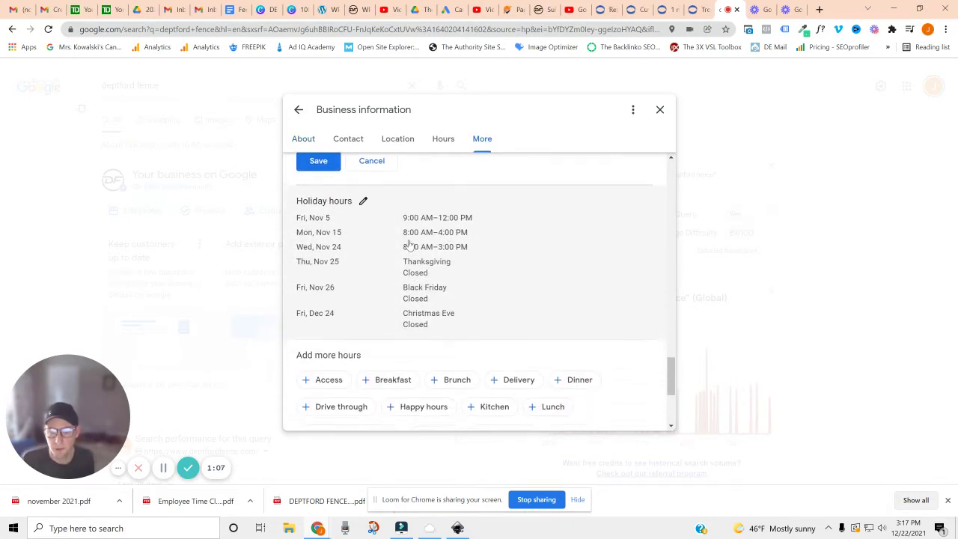
scroll(367, 232, "up", 1)
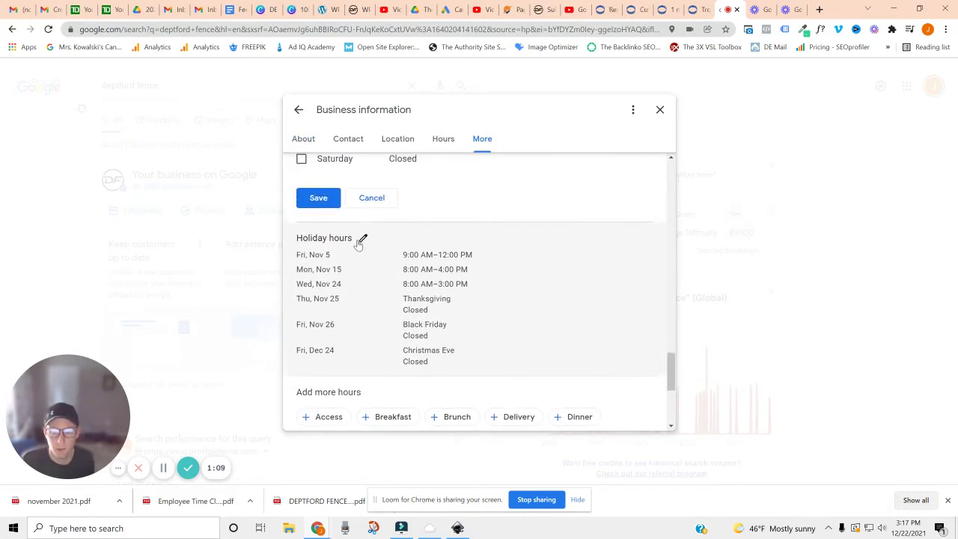
left_click(361, 242)
- Mark the business as closed on Christmas Day (Dec 25) and New Year's Day (Jan 1)
scroll(434, 322, "down", 8)
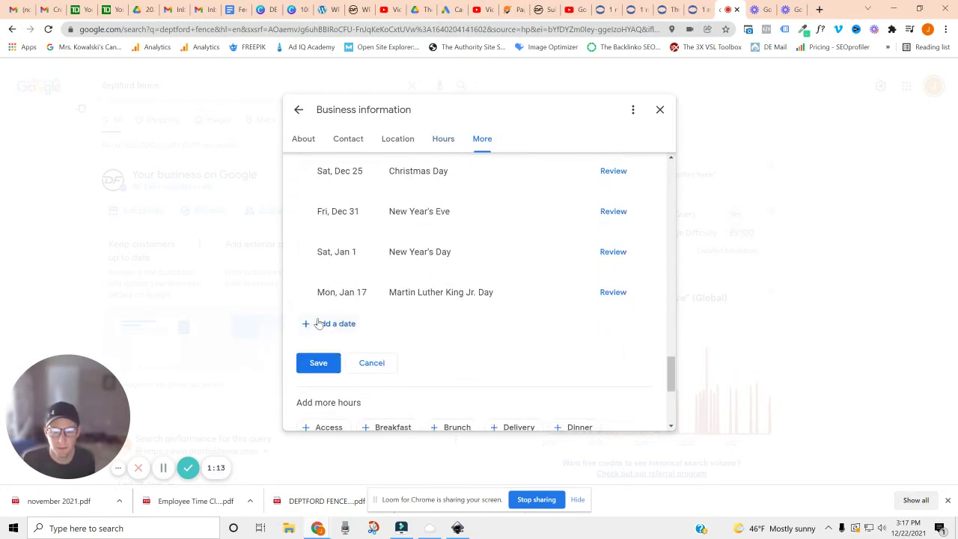
scroll(434, 349, "up", 3)
scroll(434, 347, "up", 1)
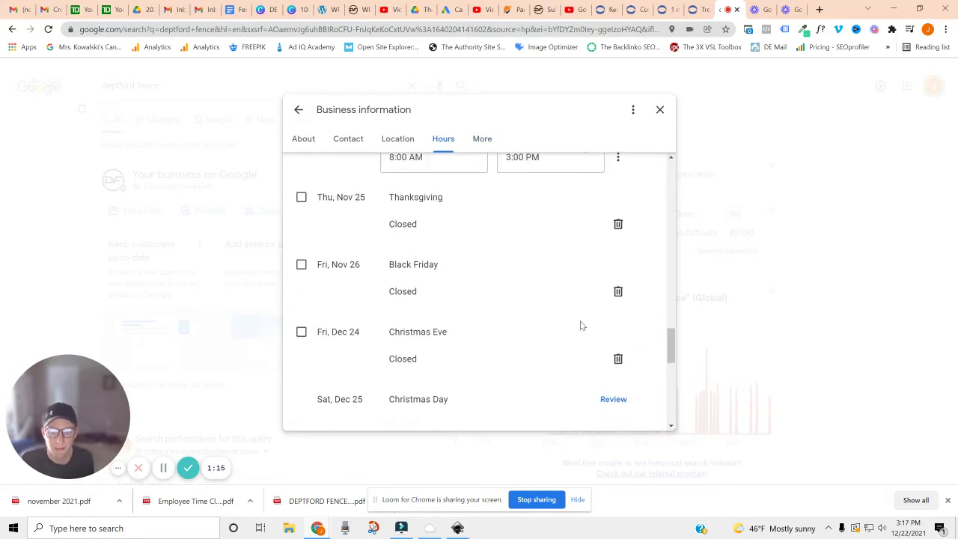
scroll(353, 381, "down", 2)
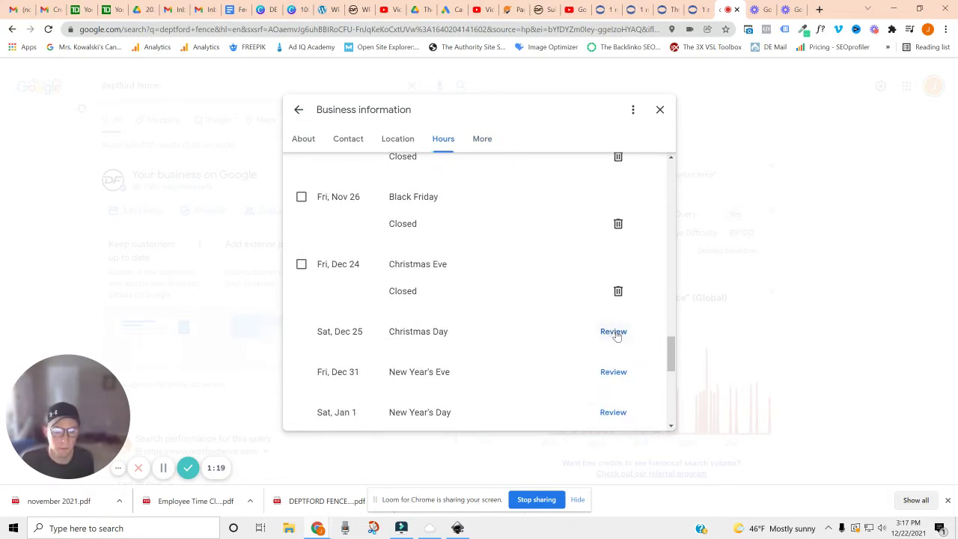
left_click(615, 332)
scroll(479, 358, "down", 3)
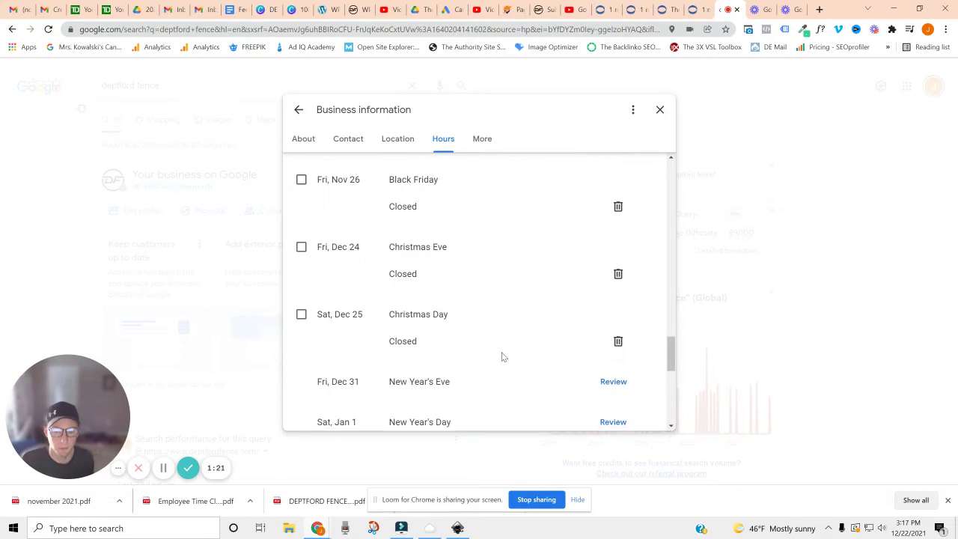
left_click(613, 272)
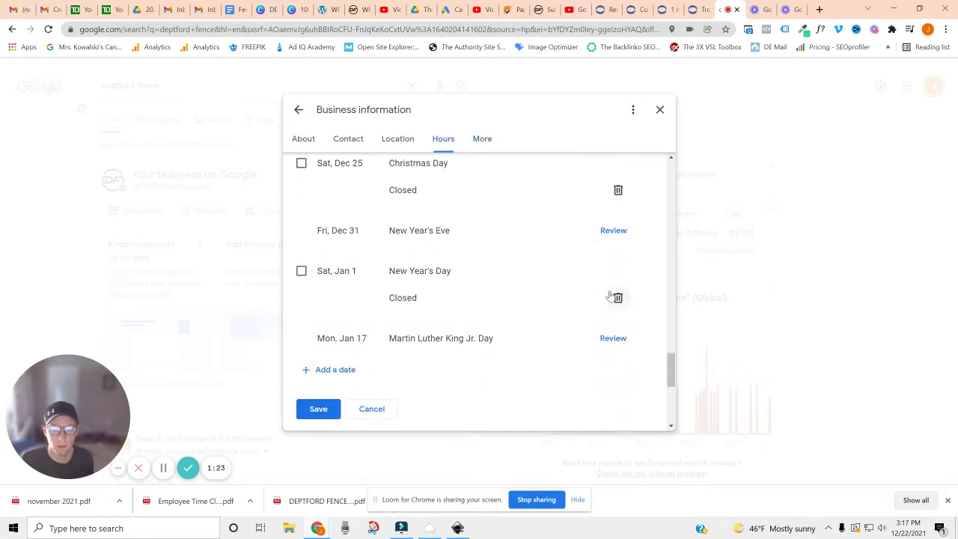
- Add New Year's Eve hours of 8:00 AM to 2:00 PM and save the holiday hours
left_click(615, 230)
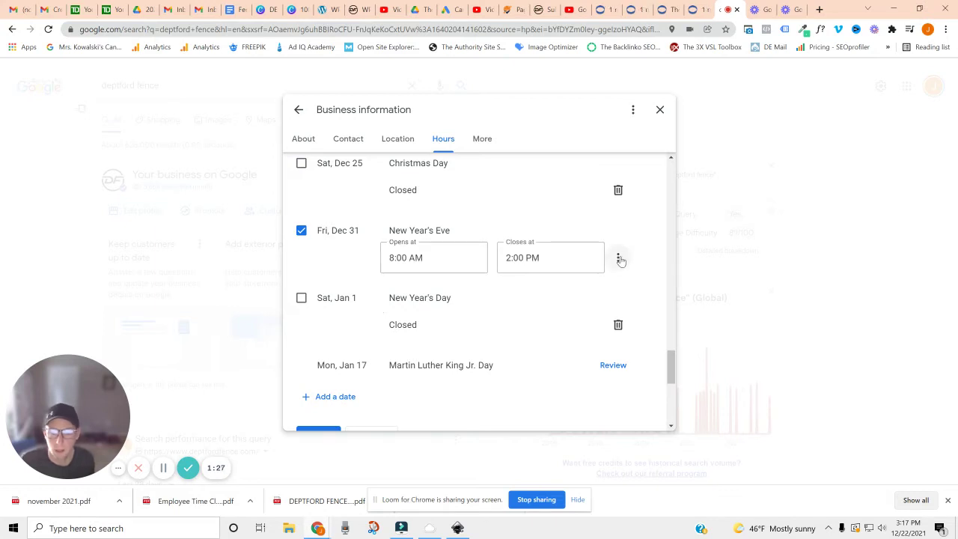
left_click(618, 257)
left_click(583, 236)
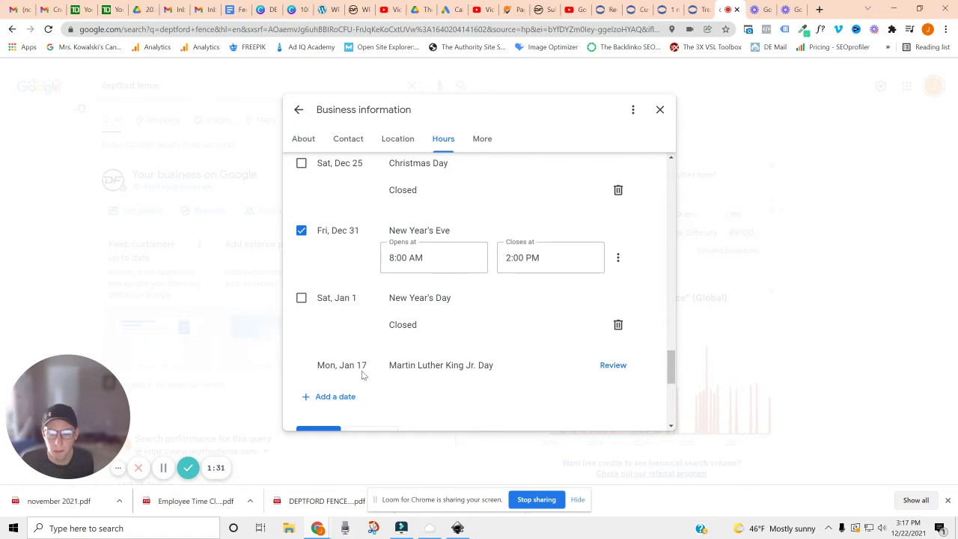
scroll(362, 374, "down", 2)
left_click(308, 277)
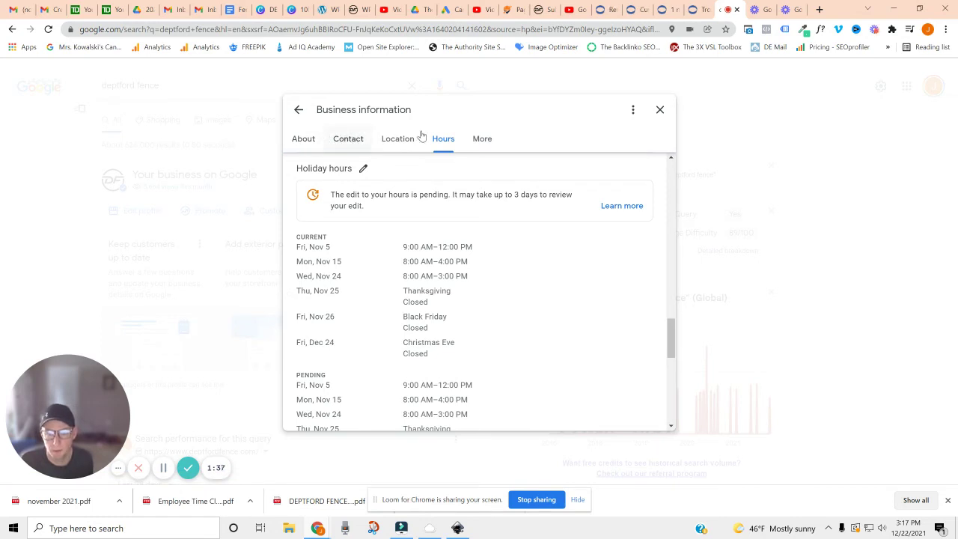
- View the profile's photo upload dialog and close it without adding a photo
left_click(302, 112)
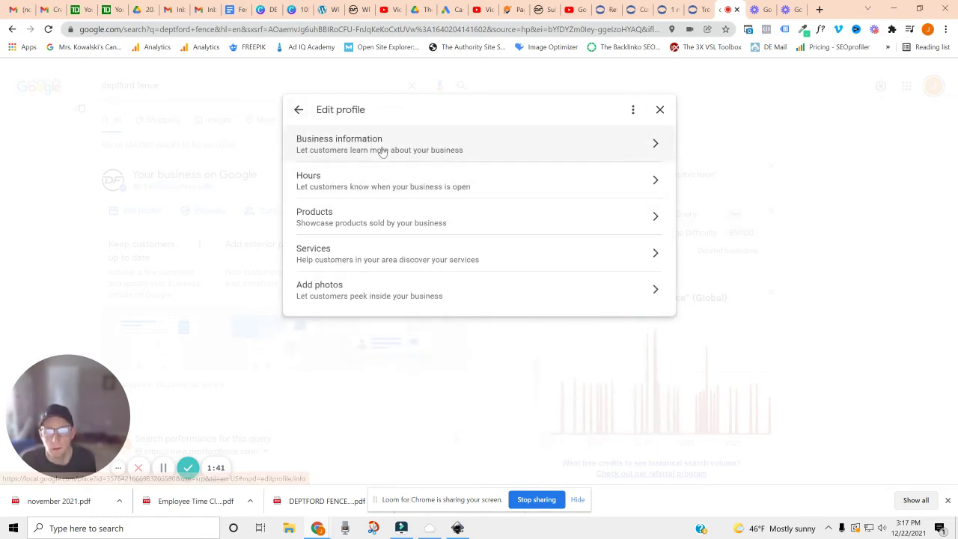
left_click(343, 290)
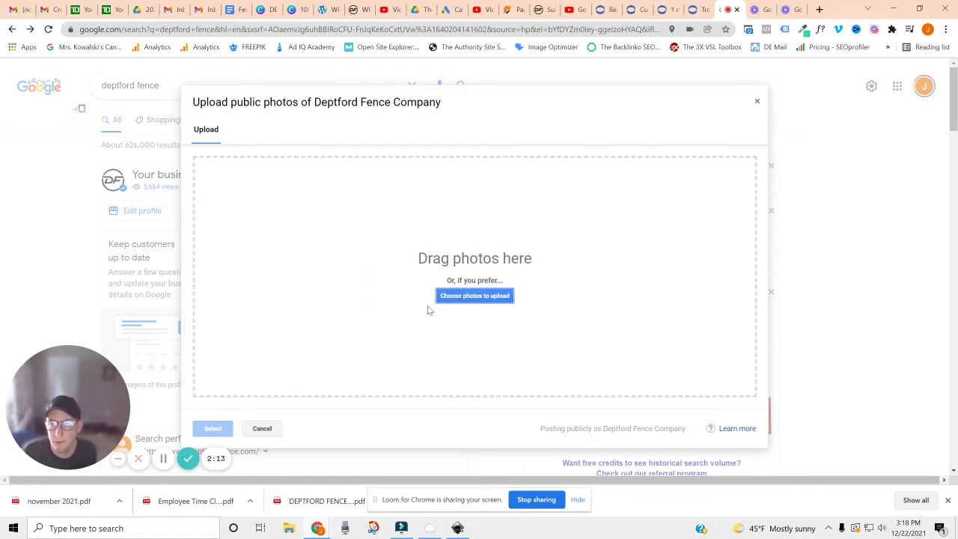
left_click(756, 101)
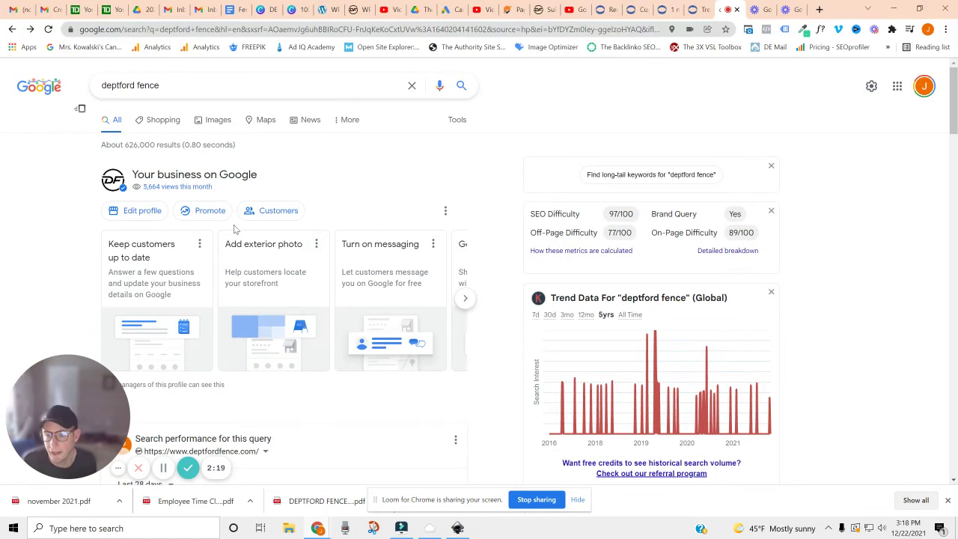
- Examine the search performance for this query and its display options
scroll(322, 299, "down", 4)
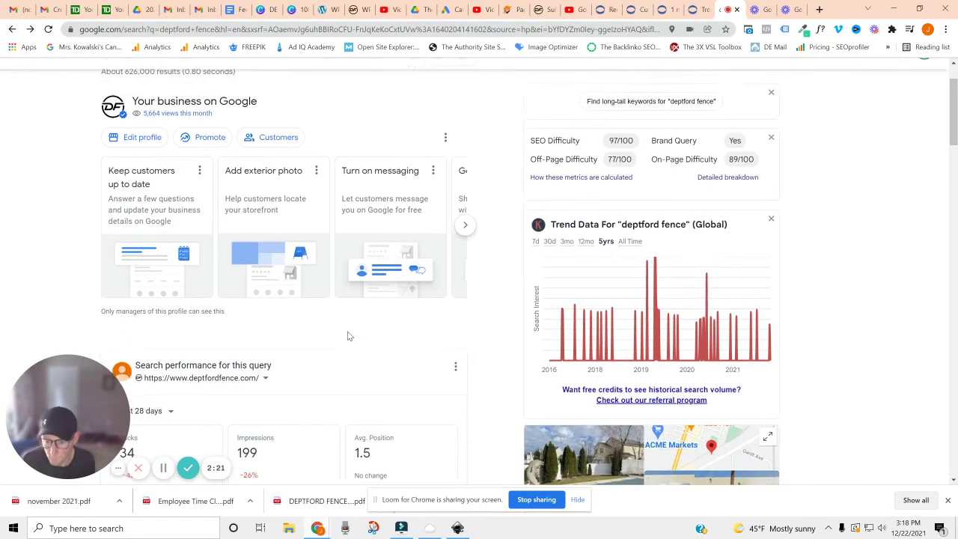
scroll(344, 322, "down", 1)
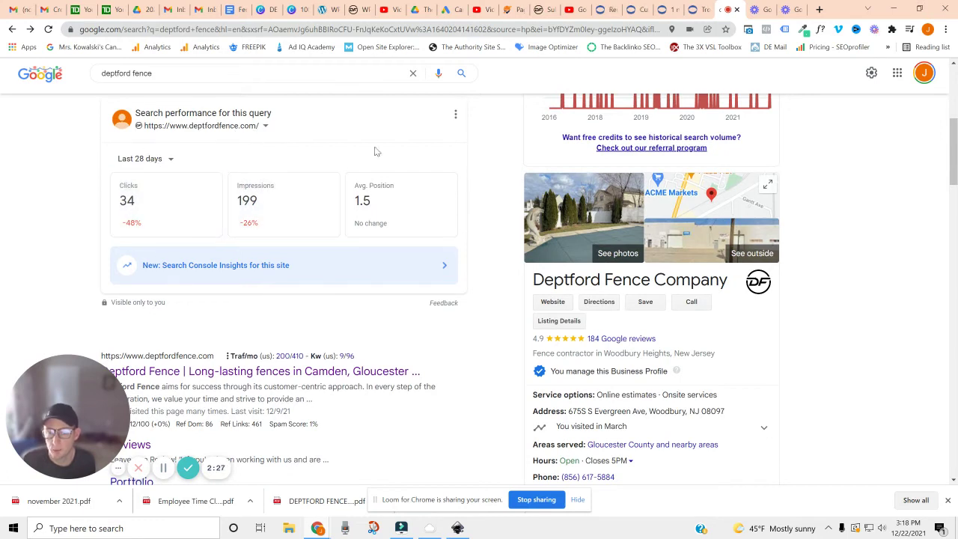
left_click(453, 118)
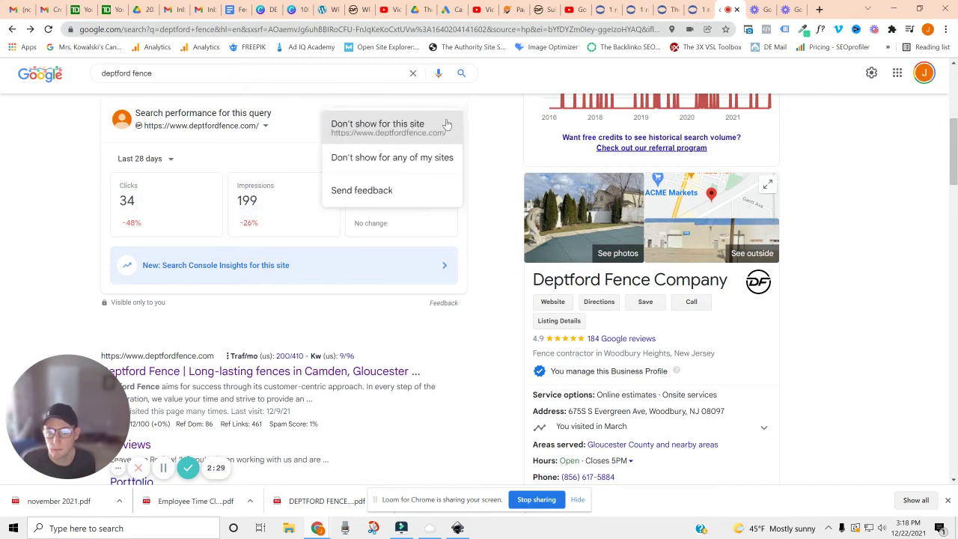
scroll(382, 396, "up", 1)
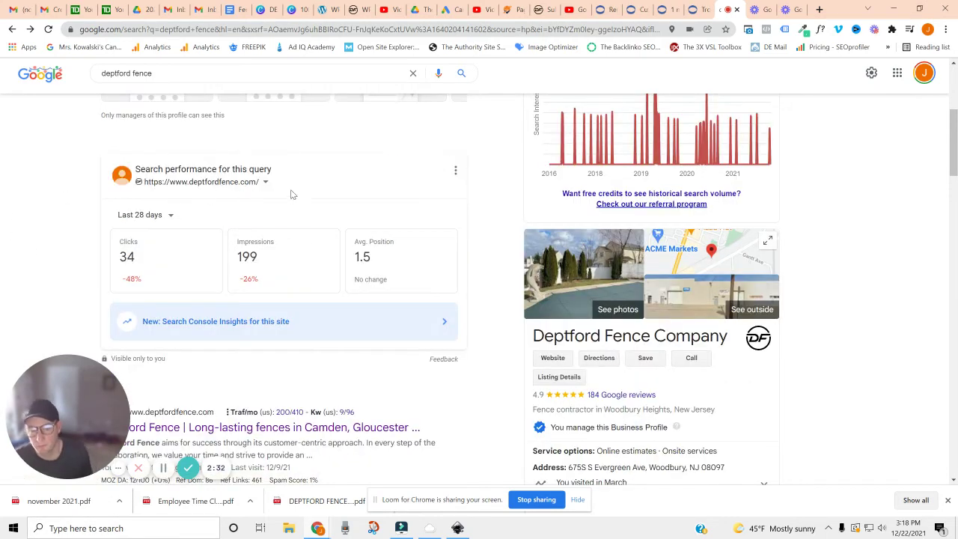
- Go to google.com/business, sign in to Business Profile Manager and open the Woodbury listing of Deptford Fence Company
left_click(187, 468)
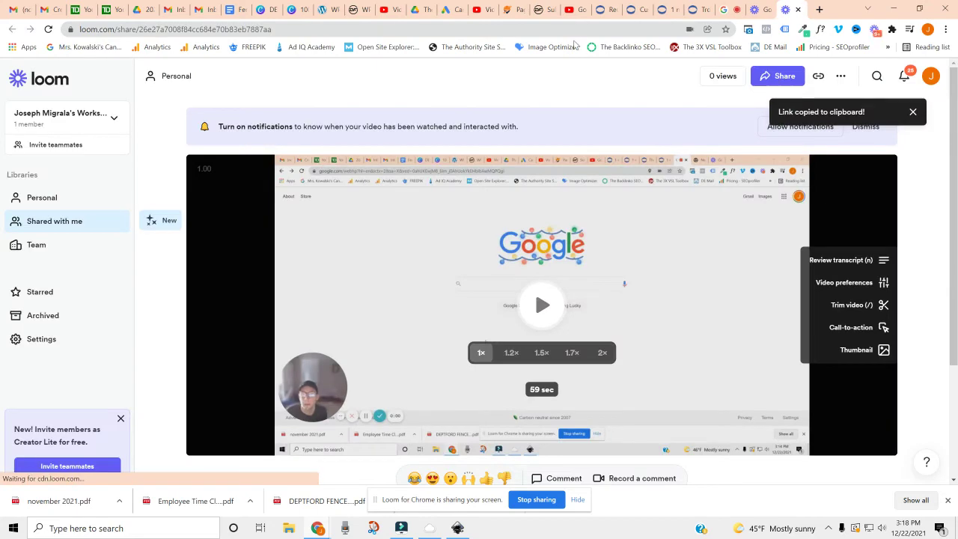
left_click(561, 26)
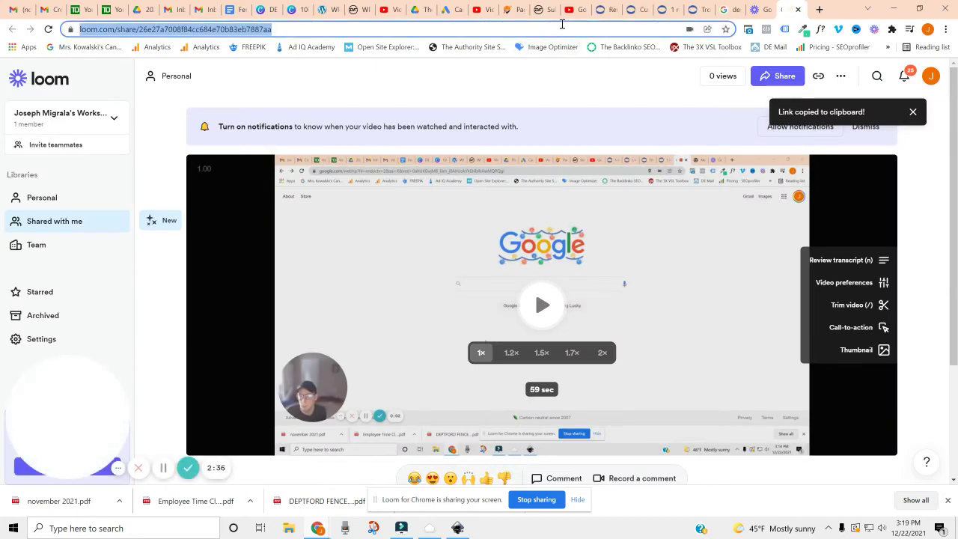
type("google")
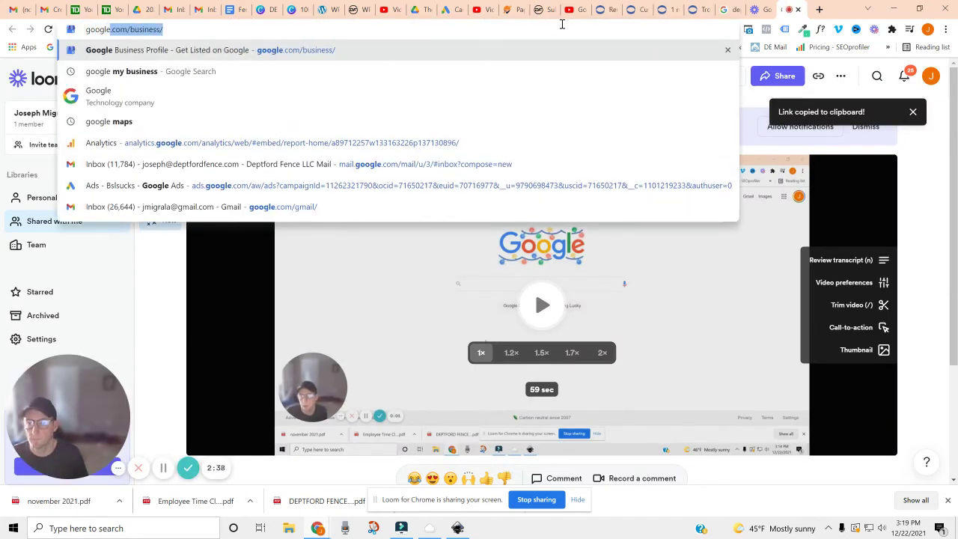
key("Return")
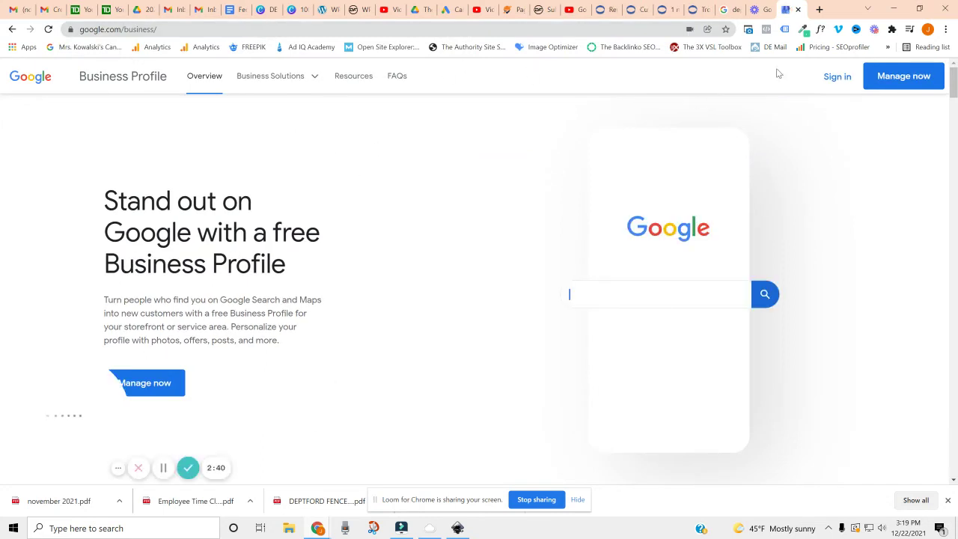
left_click(830, 78)
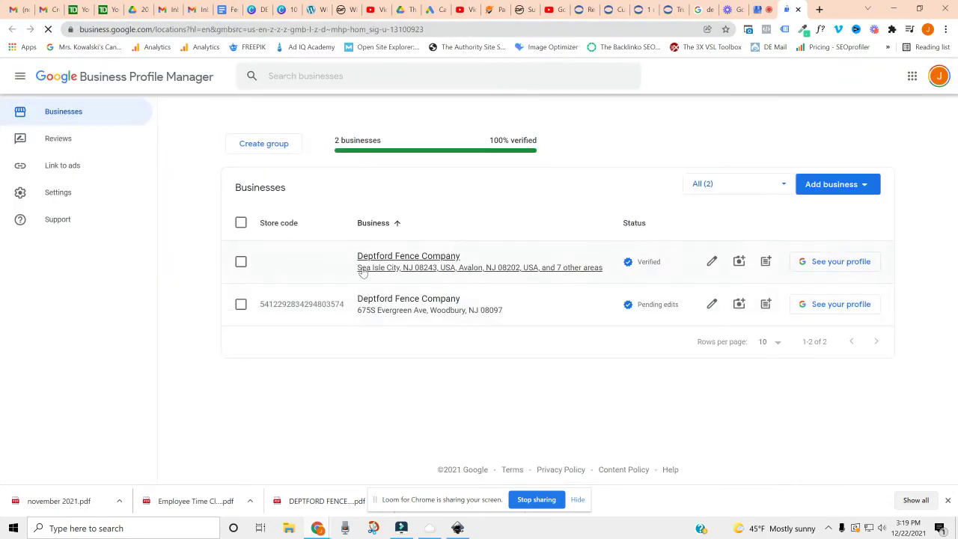
left_click(408, 300)
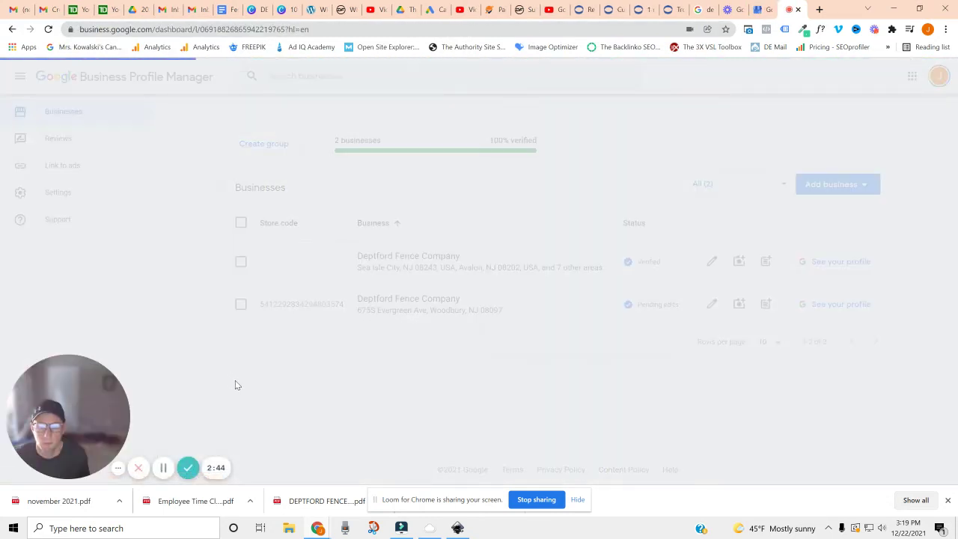
- Examine the listing's search and maps views in the performance summary
scroll(631, 362, "down", 4)
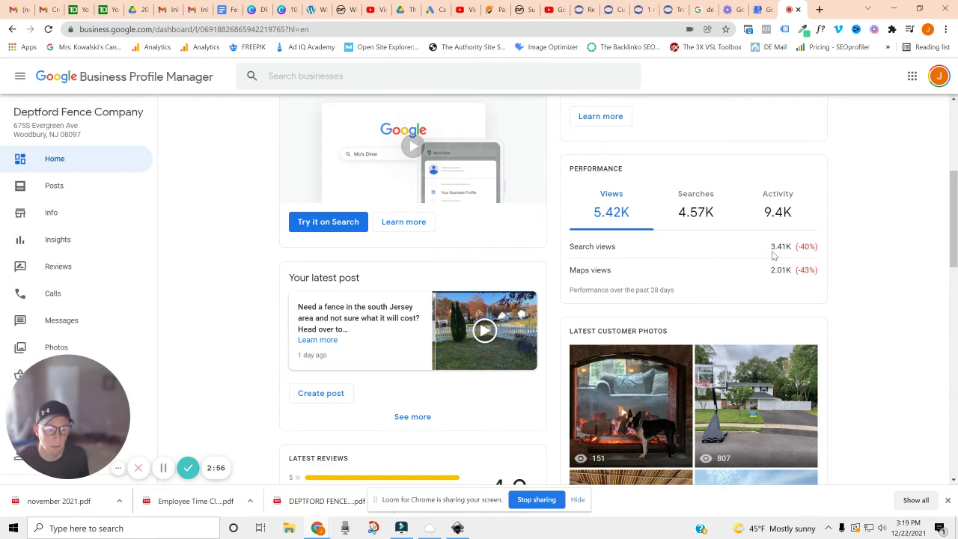
left_click_drag(772, 255, 800, 250)
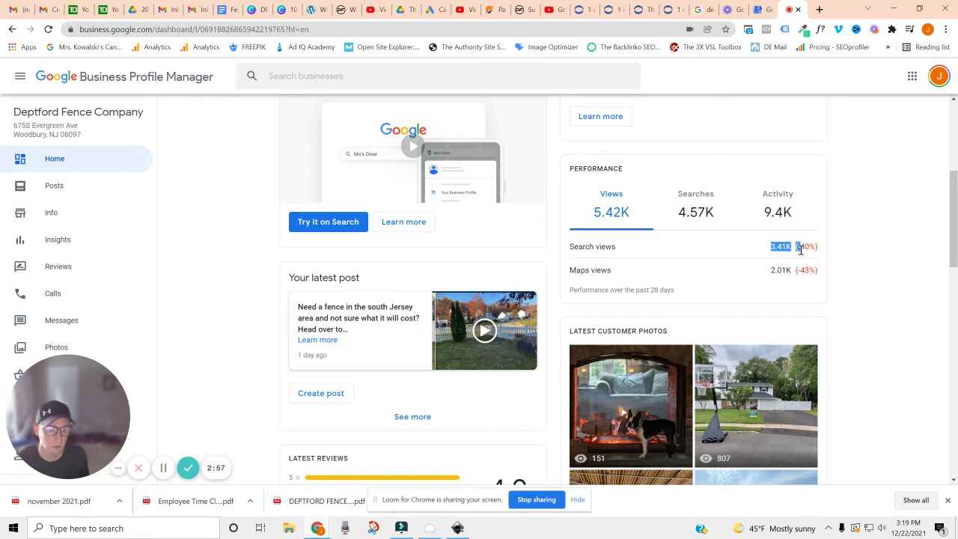
left_click(752, 262)
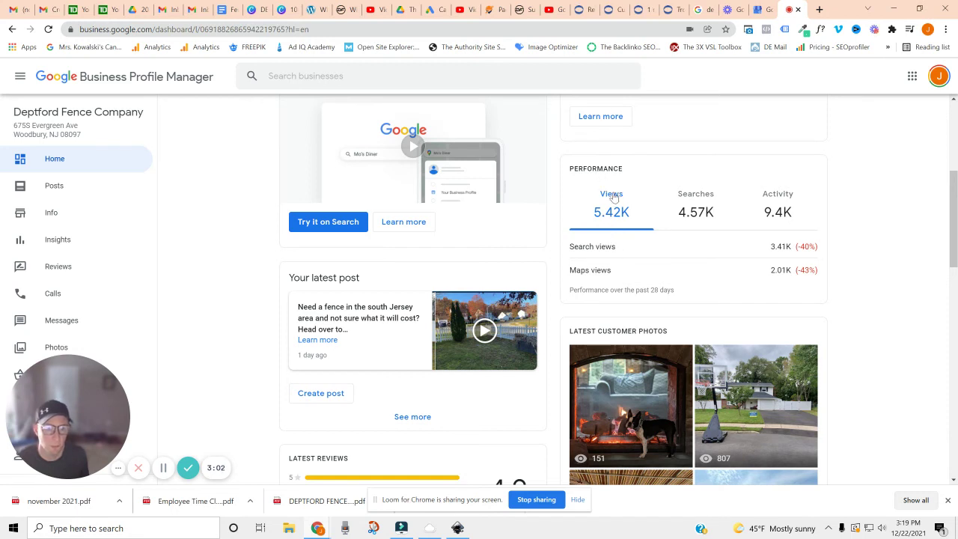
left_click(612, 196)
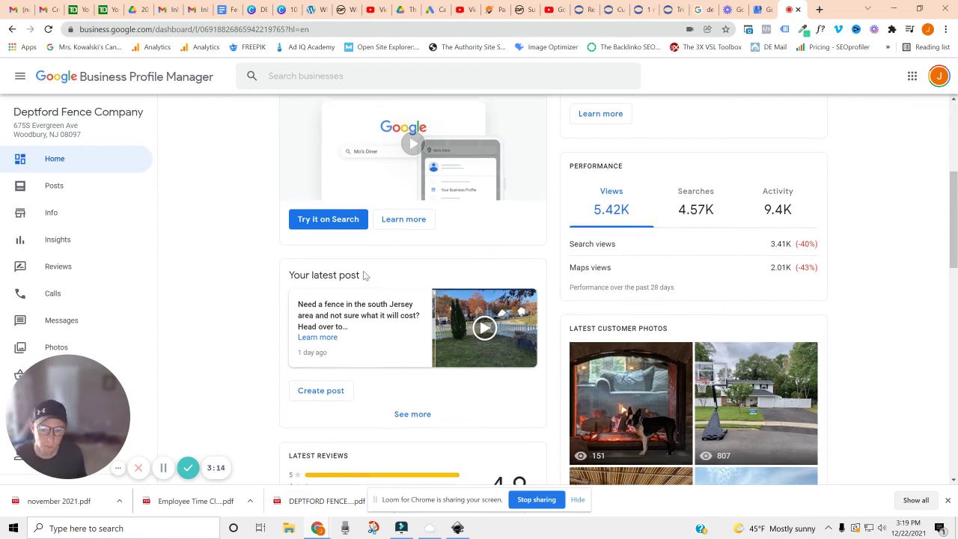
- Look through the dashboard's latest post, profile completion suggestions, reviews and customer photos
scroll(363, 274, "down", 3)
scroll(360, 274, "up", 2)
scroll(360, 281, "down", 3)
scroll(360, 285, "up", 5)
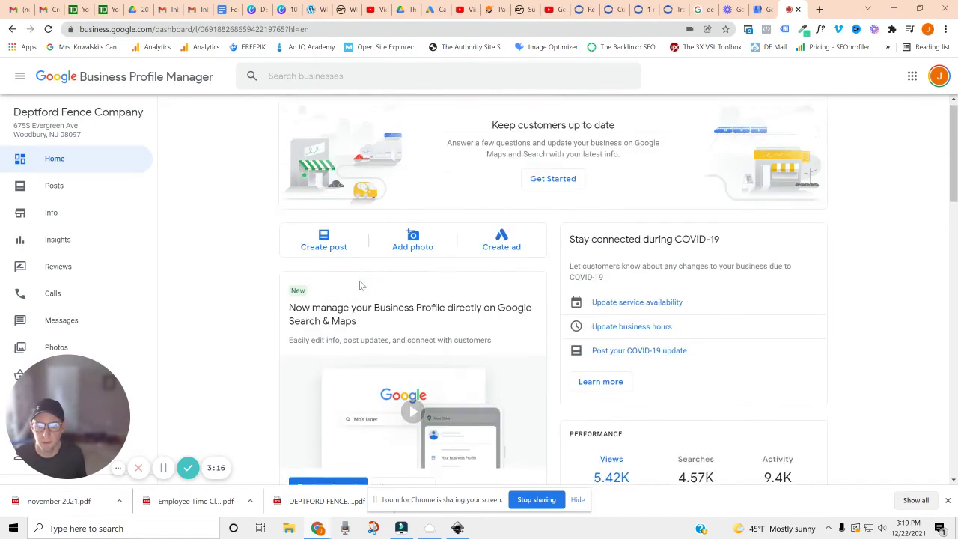
scroll(360, 283, "down", 4)
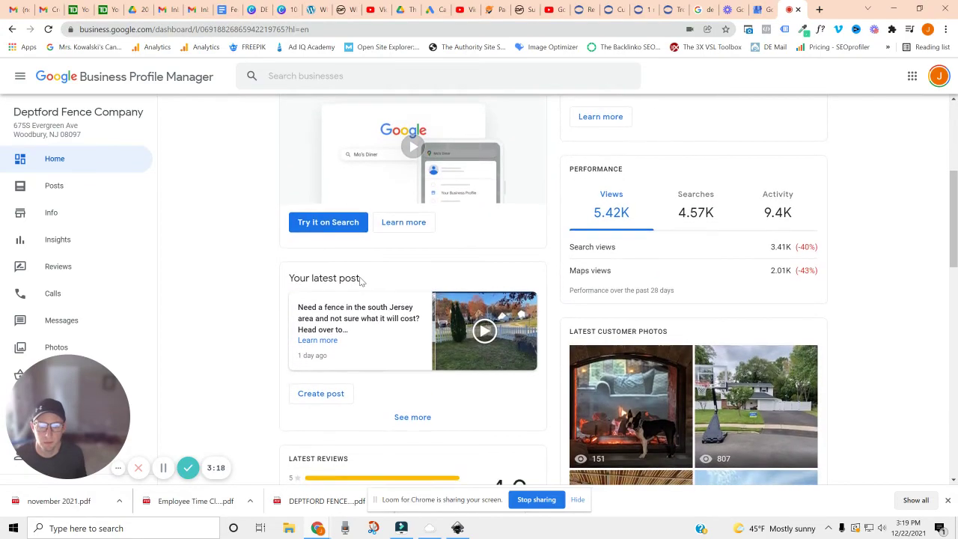
scroll(361, 280, "down", 10)
scroll(362, 278, "down", 1)
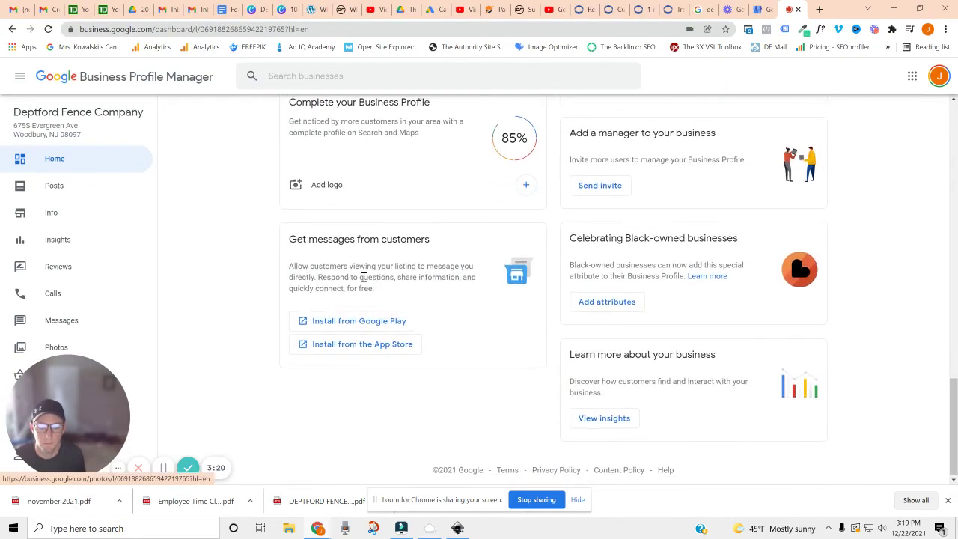
scroll(362, 278, "up", 6)
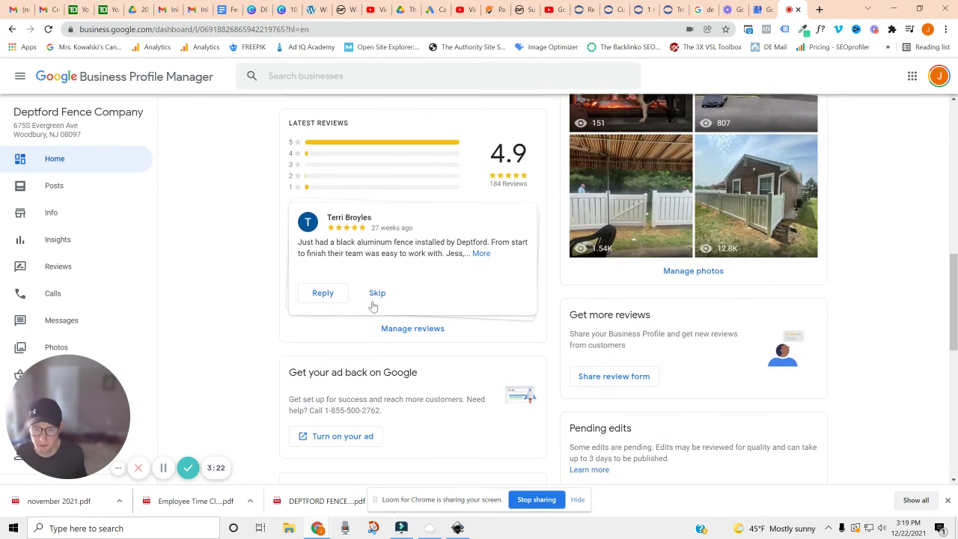